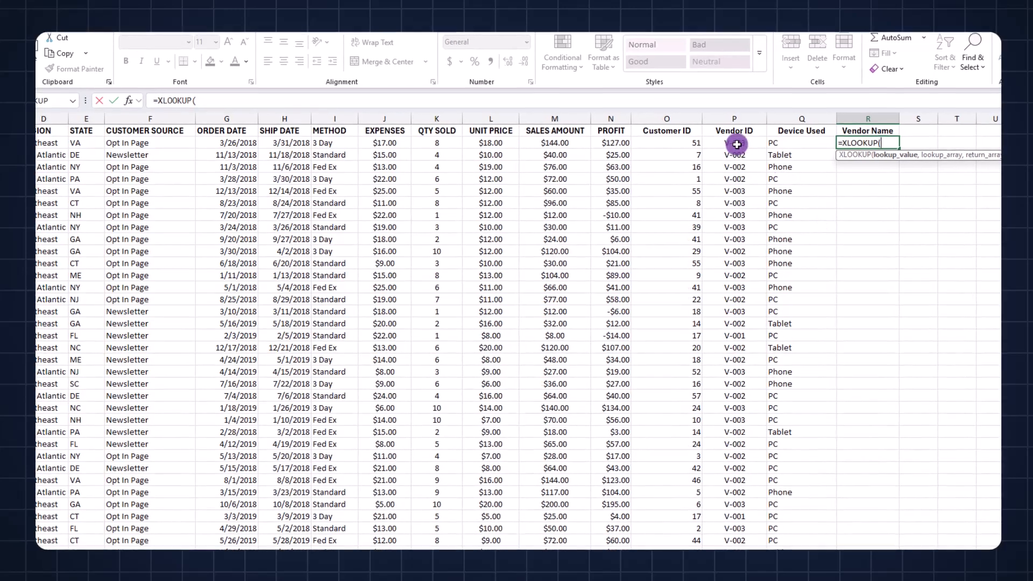
- Complete the Vendor Name XLOOKUP for P2 with lookup array Vendors!$A$2:$A$4 and return array Vendors!$B$2:$B$4, and fill it down the column
click(140, 559)
drag(57, 143, 57, 162)
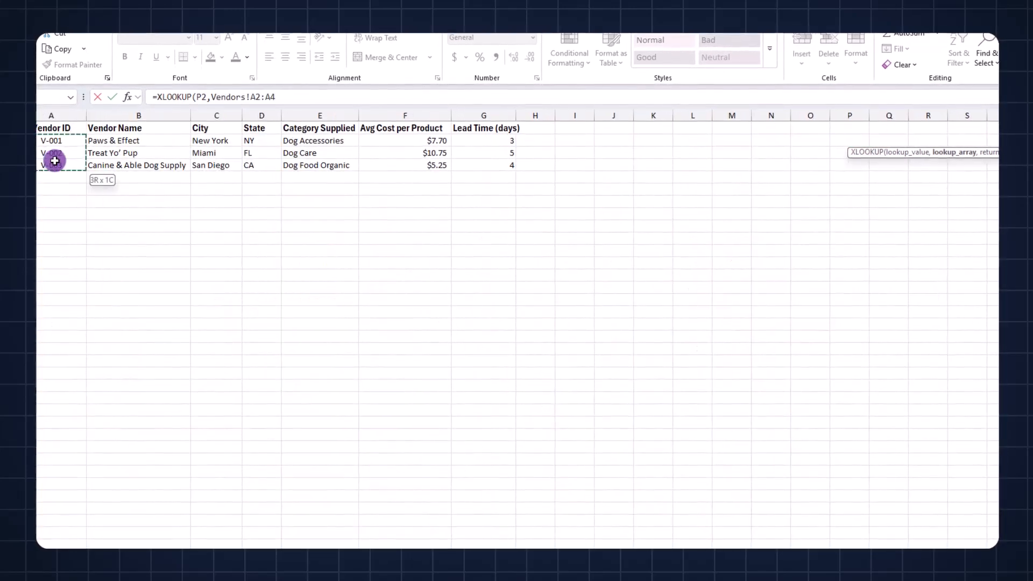
key(F4)
text(,)
drag(121, 140, 138, 161)
key(F4)
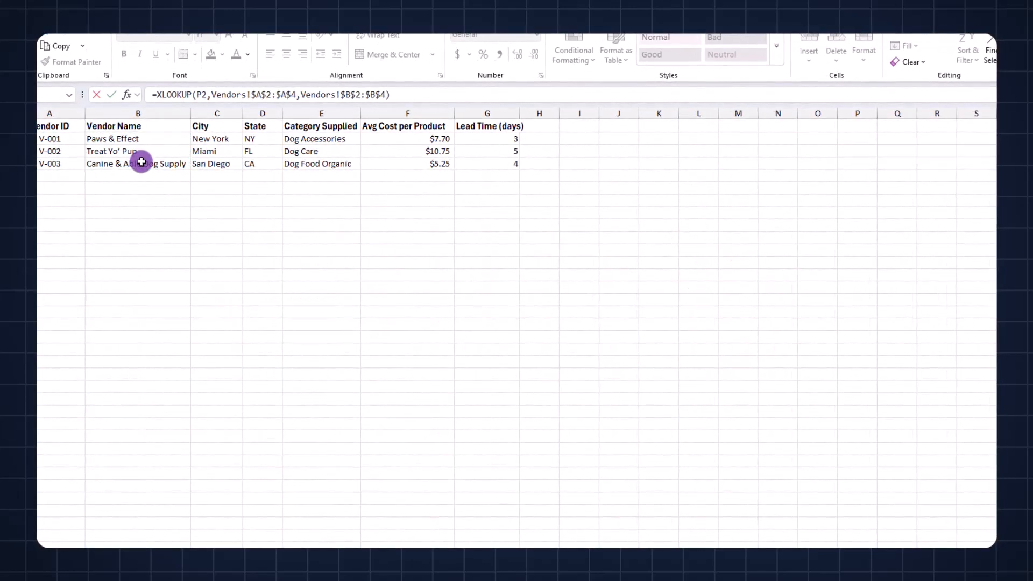
key(Return)
double_click(921, 144)
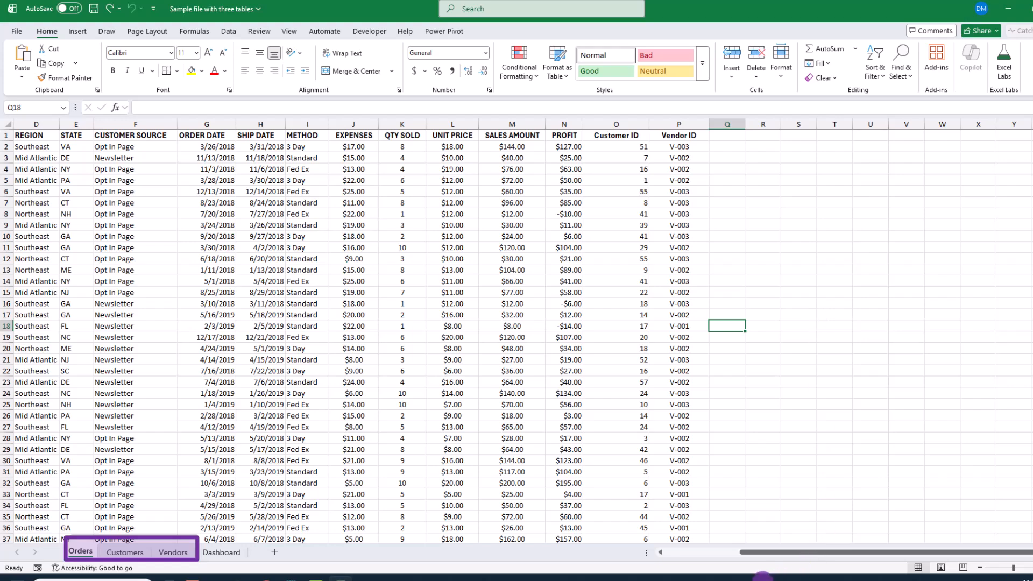
- Look through the order records on the Orders sheet and examine the columns of the Customers and Vendors sheets
scroll(548, 461, down, 4)
scroll(548, 461, down, 9)
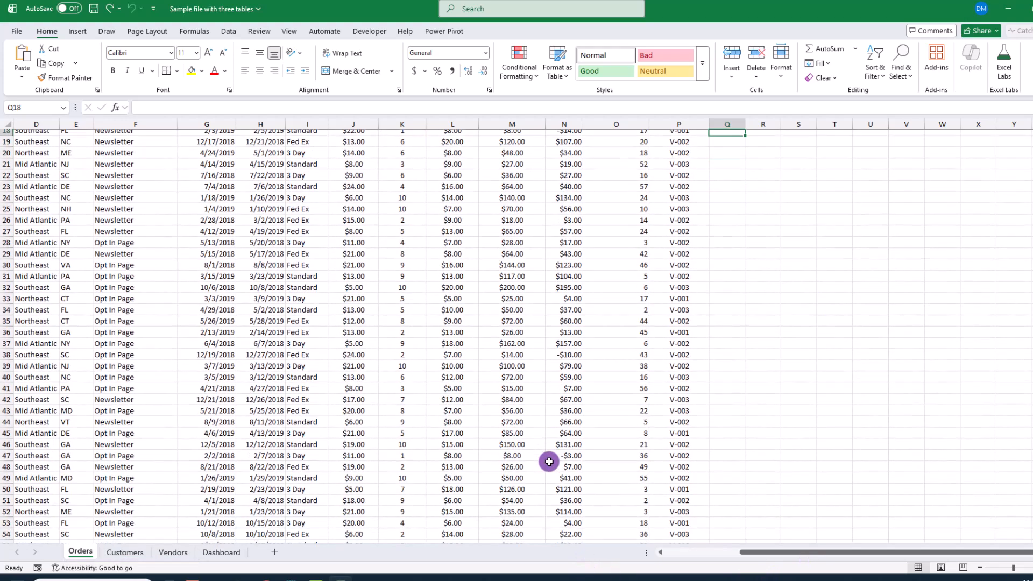
scroll(549, 462, down, 6)
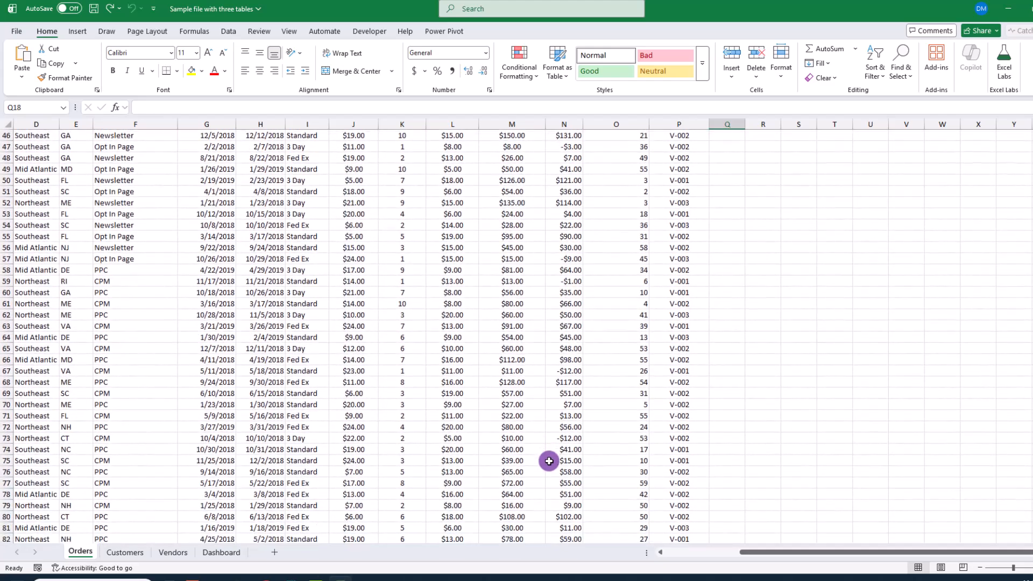
scroll(549, 462, up, 8)
scroll(549, 462, up, 11)
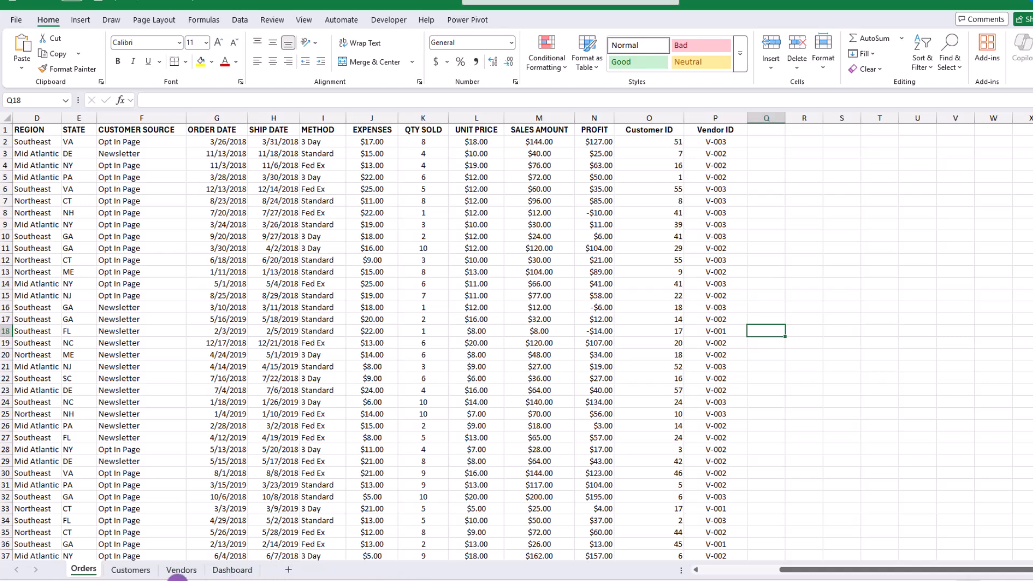
click(135, 570)
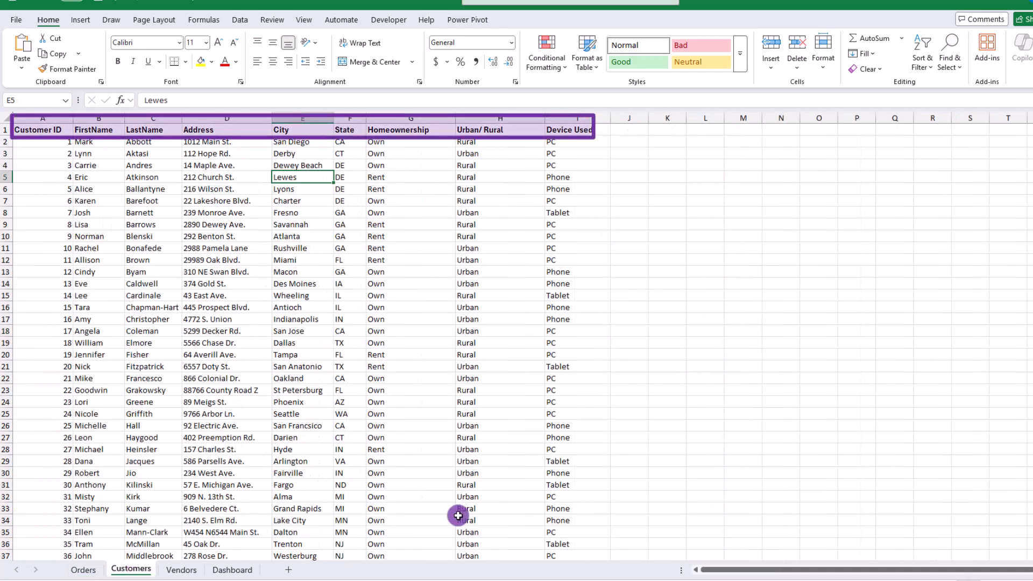
key(ctrl+Page_Down)
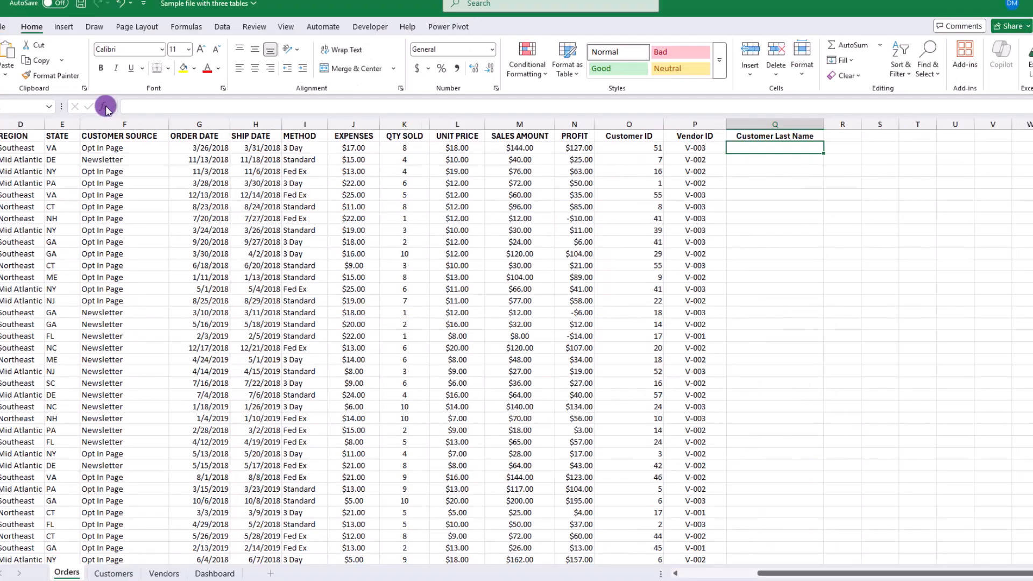
- Insert an XLOOKUP function in the first Customer Last Name cell with lookup value O2 and lookup array Customers!$A$2:$A$61
click(103, 107)
click(710, 257)
click(852, 372)
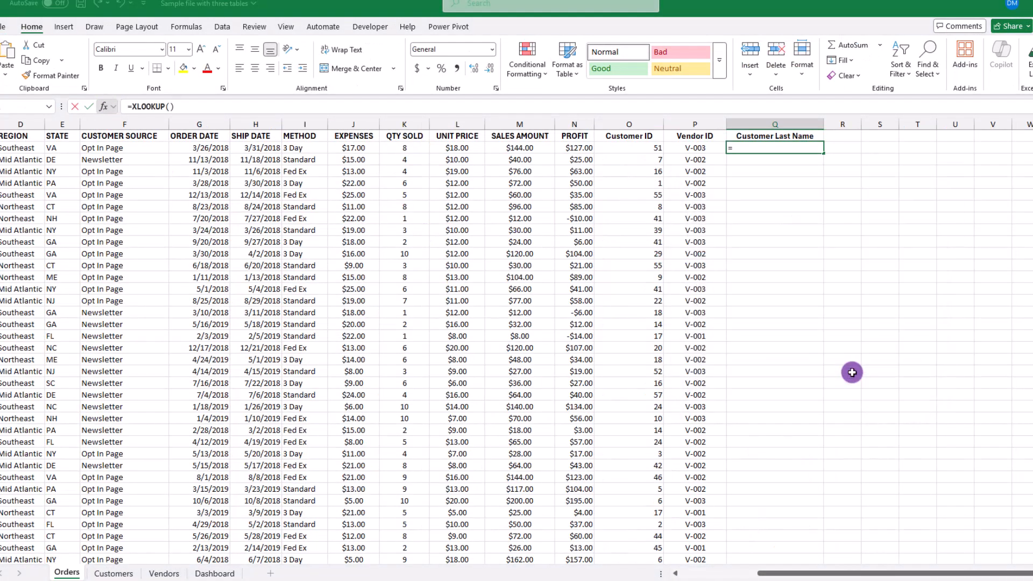
click(654, 153)
click(721, 225)
click(114, 573)
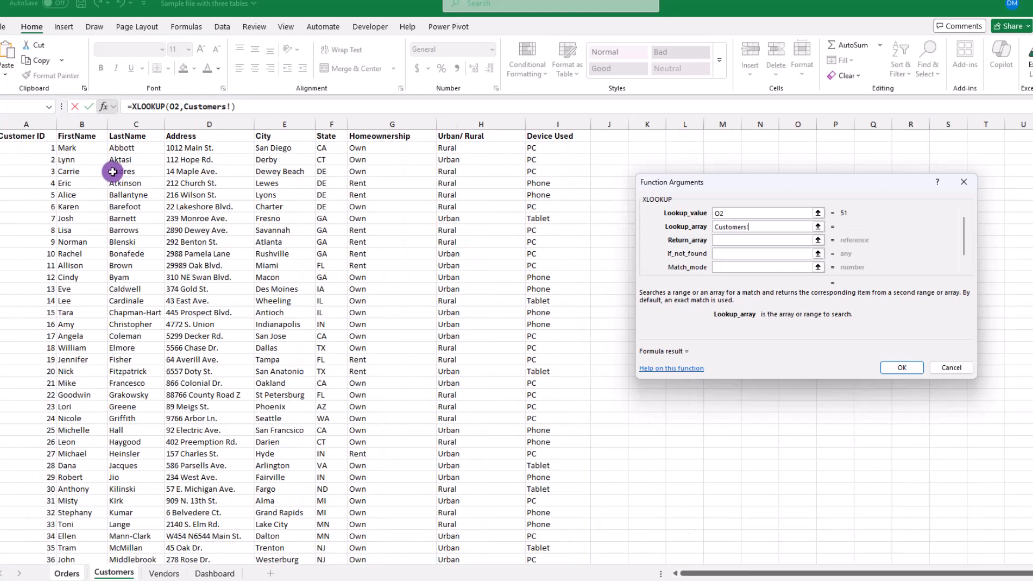
click(49, 149)
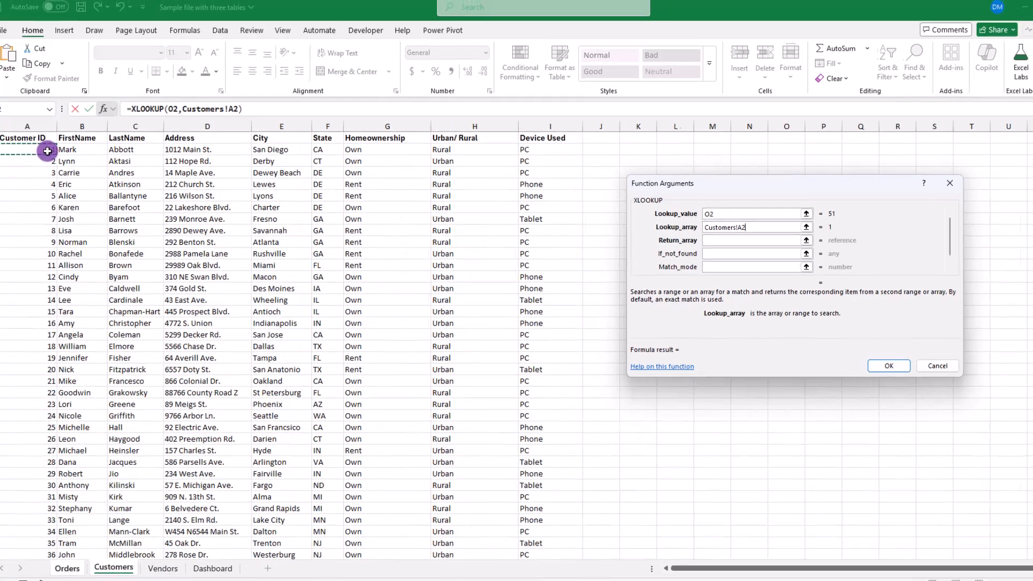
key(ctrl+shift+Down)
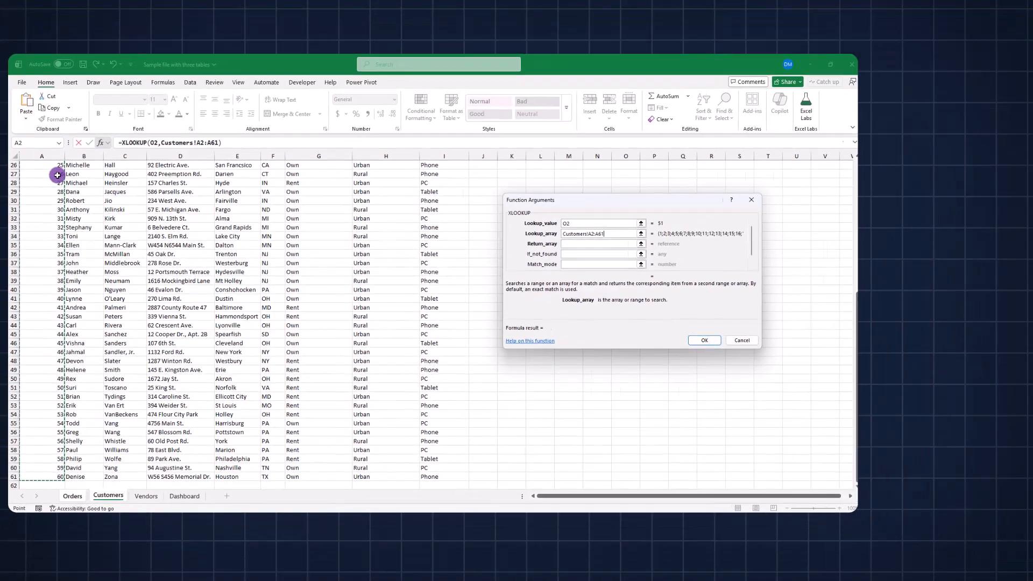
key(F4)
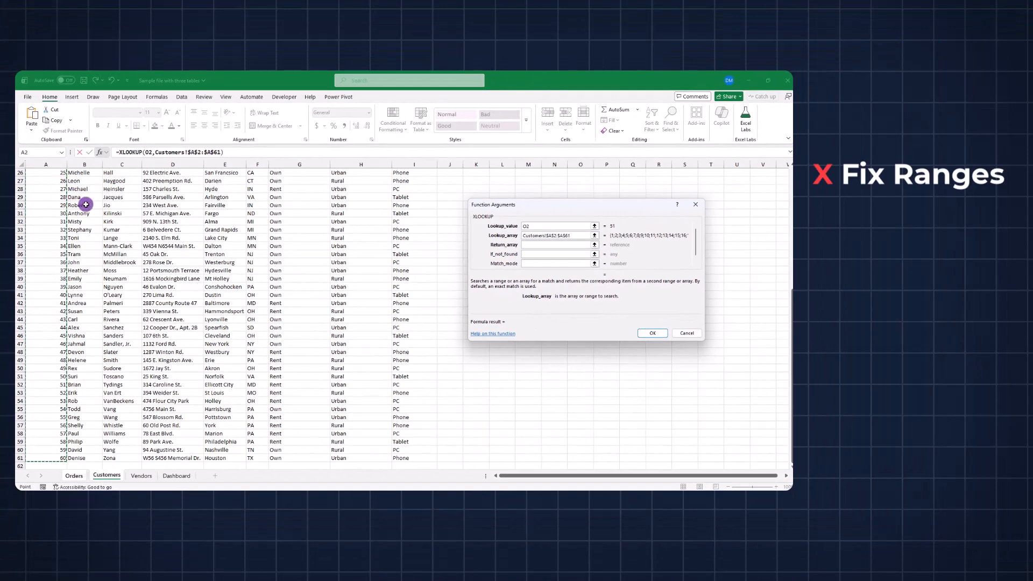
- Set the XLOOKUP return array to Customers!$C$2:$C$61 and fill the formula down the Customer Last Name column
click(527, 245)
click(108, 477)
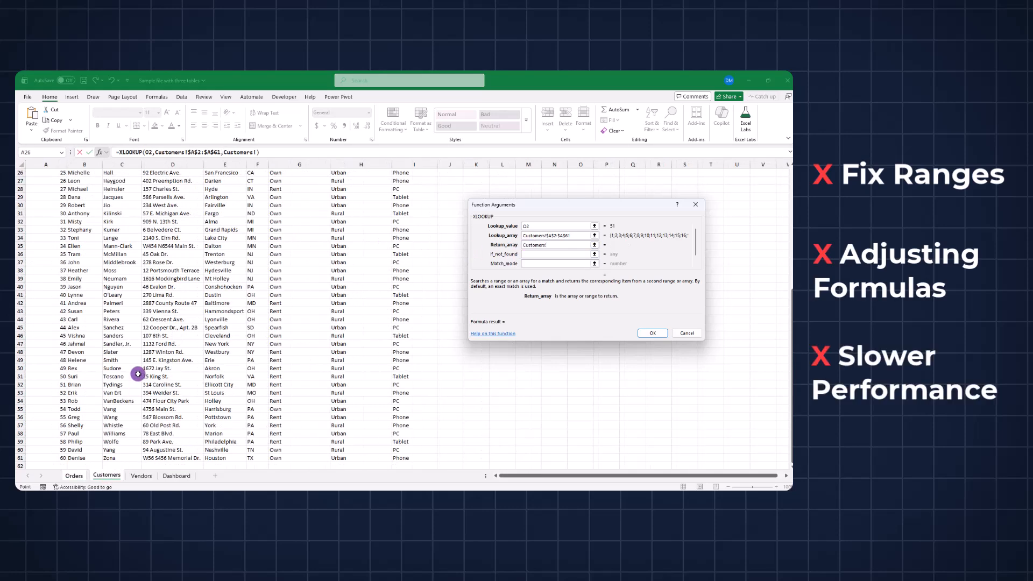
click(115, 180)
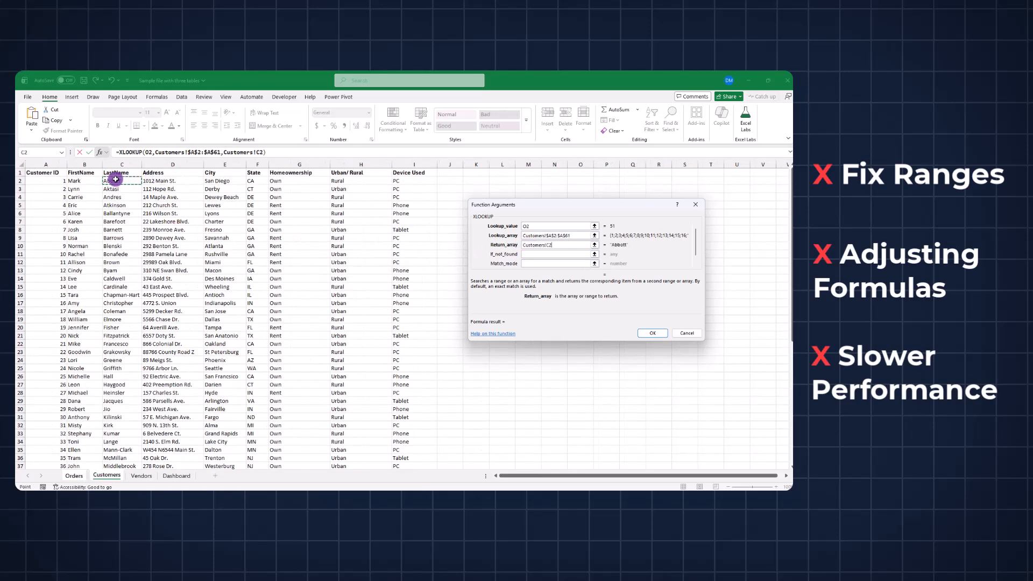
key(ctrl+shift+Down)
key(F4)
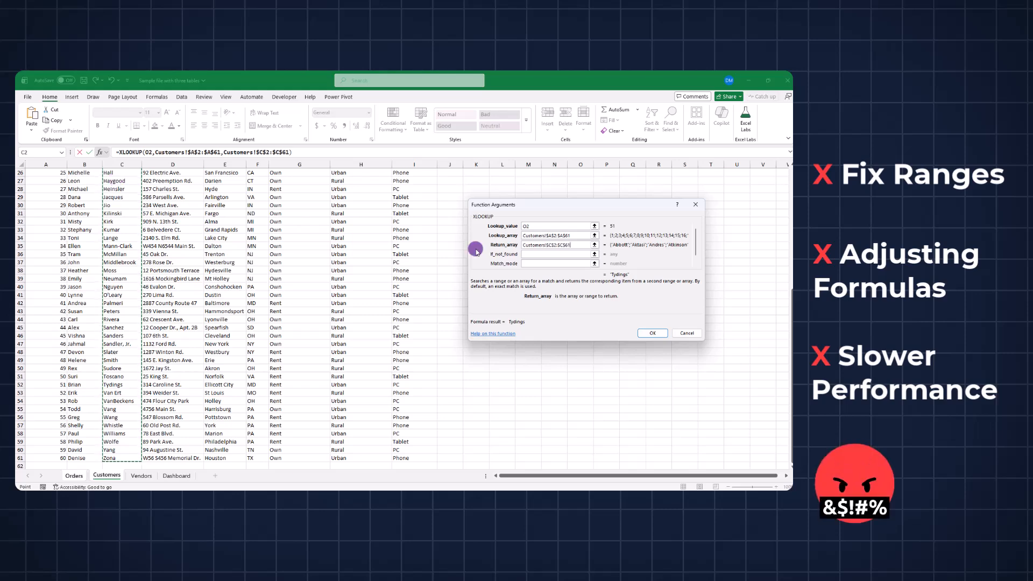
click(648, 333)
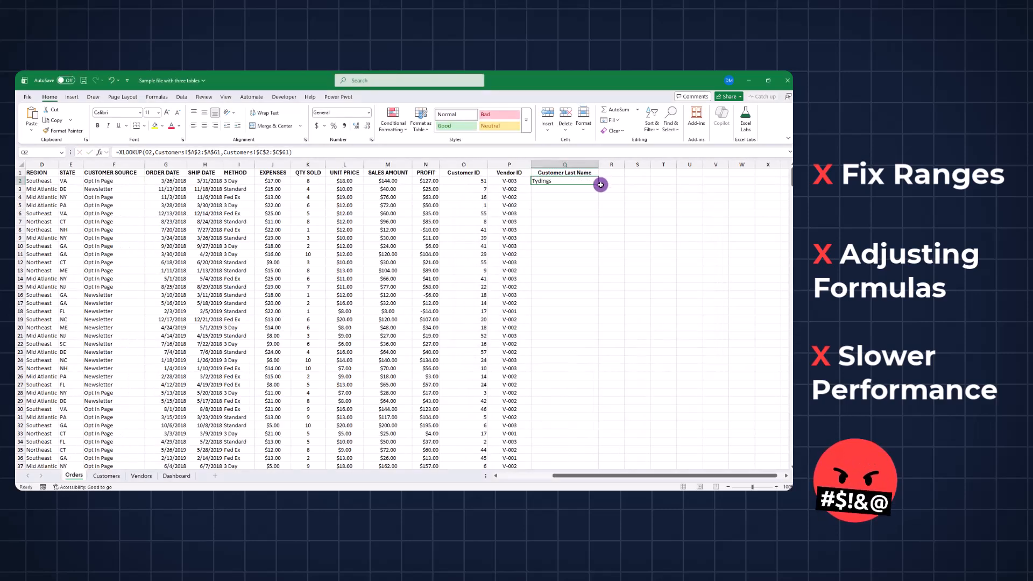
double_click(599, 185)
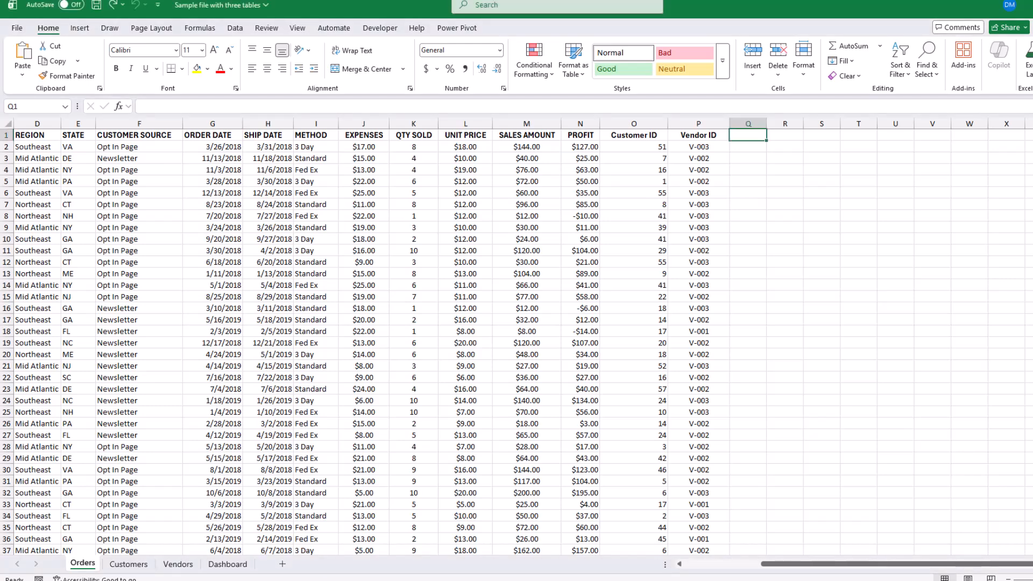
- Convert the data range on the Orders sheet into a table and name it Orders
click(78, 158)
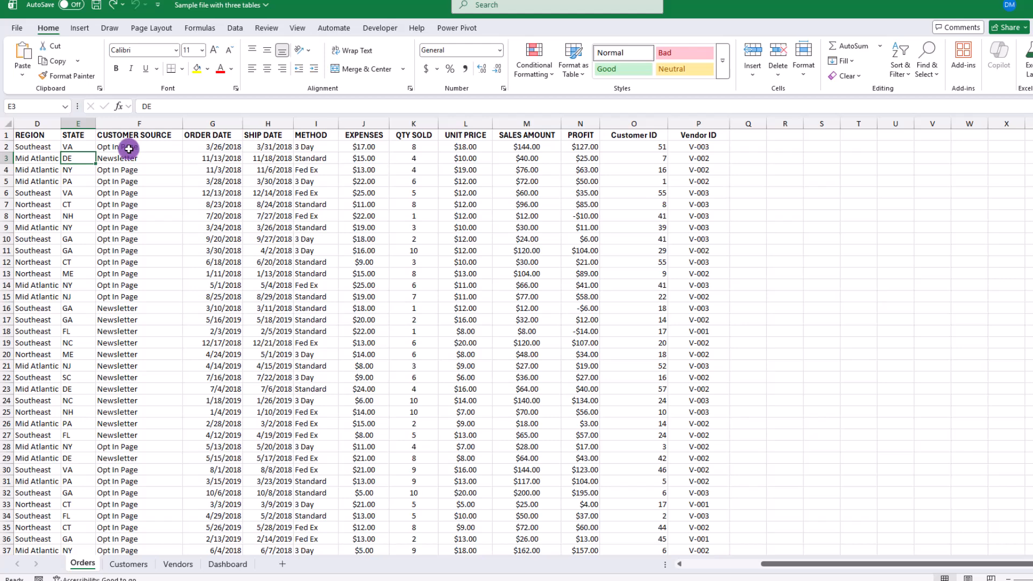
click(79, 28)
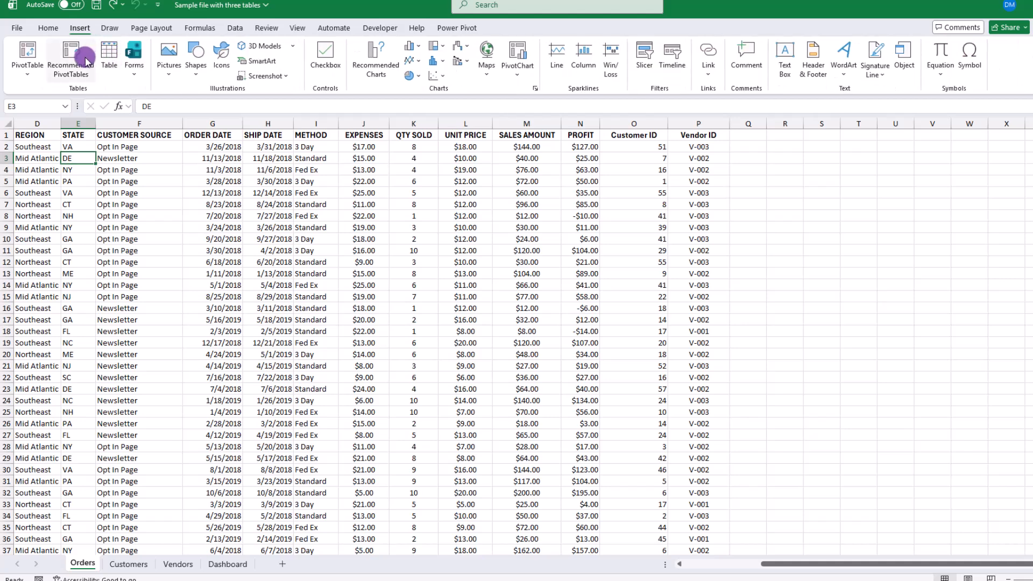
key(ctrl+t)
click(813, 320)
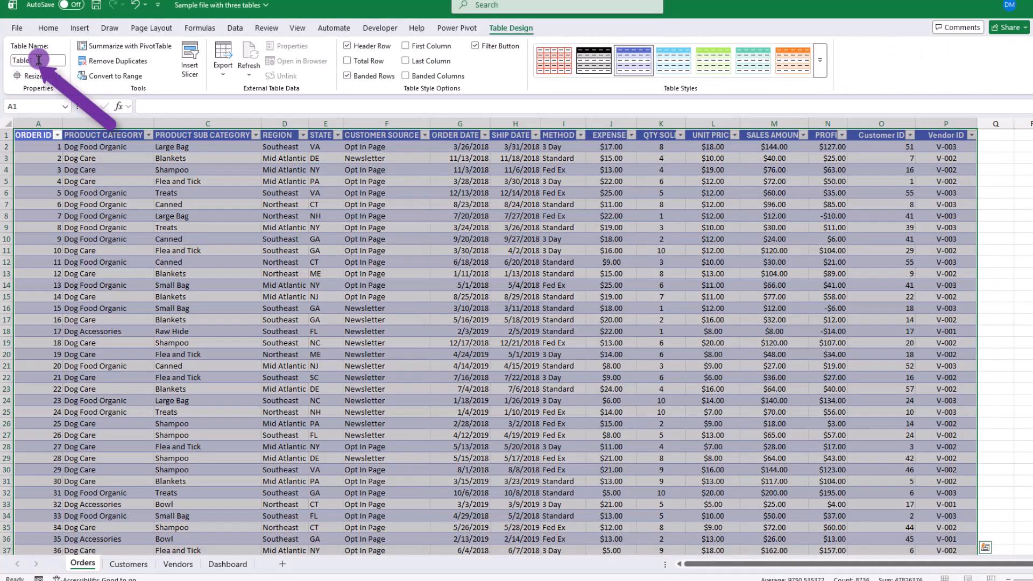
click(39, 60)
text(Orders)
key(Return)
- Convert the data range on the Customers sheet into a table named Customers
click(129, 564)
click(162, 275)
scroll(161, 274, up, 8)
key(ctrl+t)
click(813, 321)
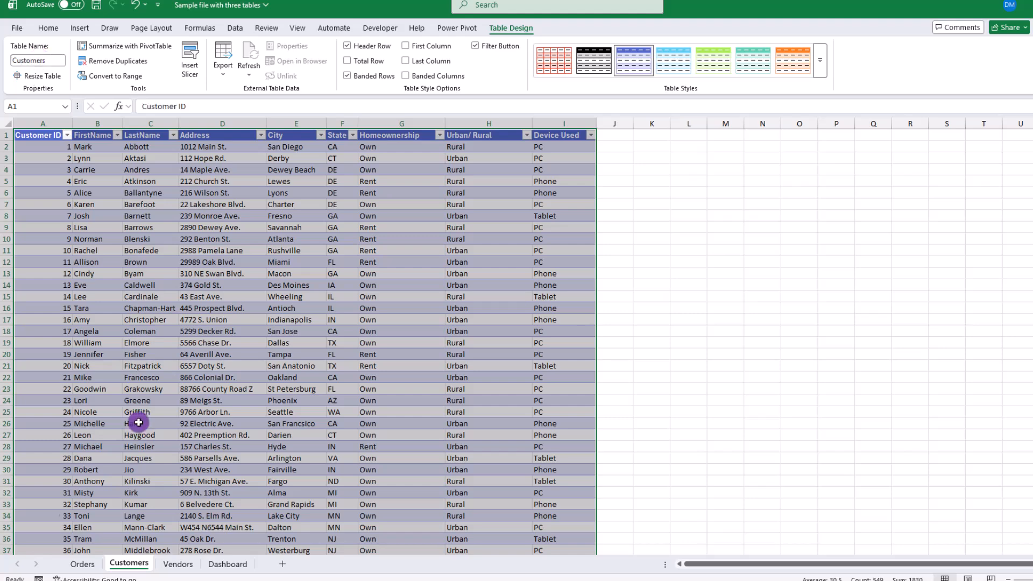
- Convert the data range on the Vendors sheet into a table named Vendors
click(177, 563)
click(155, 146)
key(ctrl+t)
key(Return)
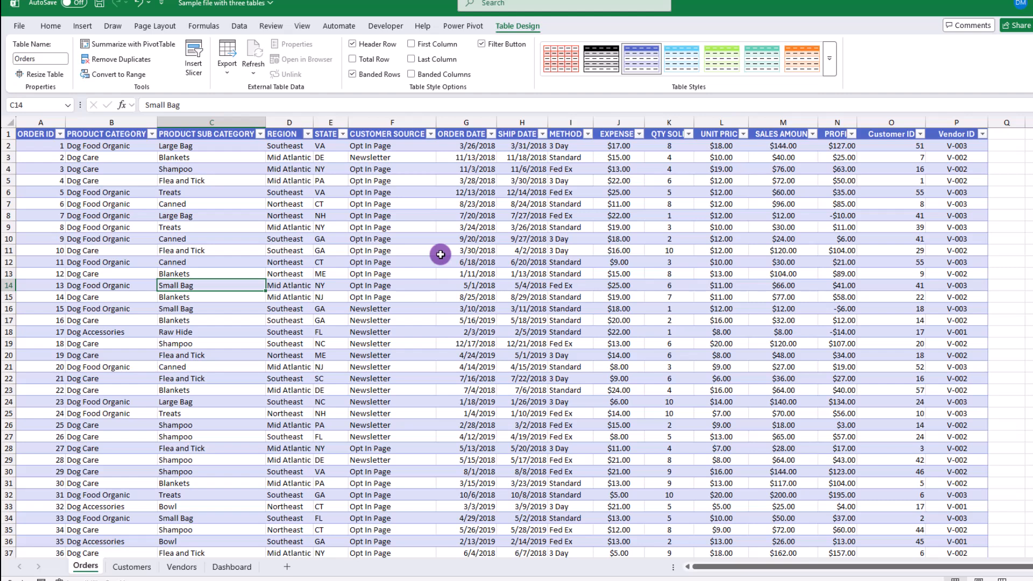
- Add the Orders, Customers and Vendors tables to the Power Pivot data model
click(462, 27)
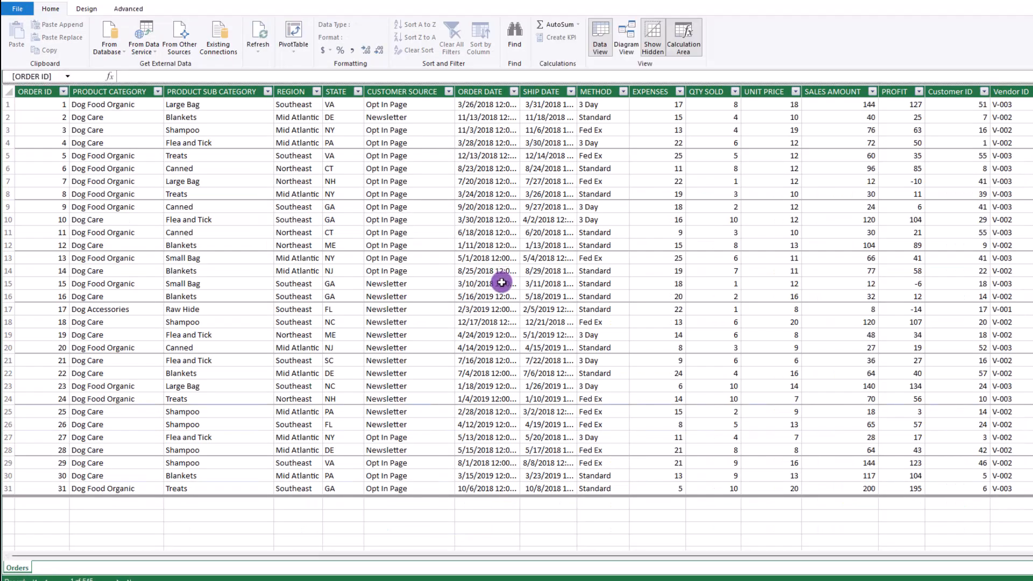
mouse_move(371, 572)
click(328, 550)
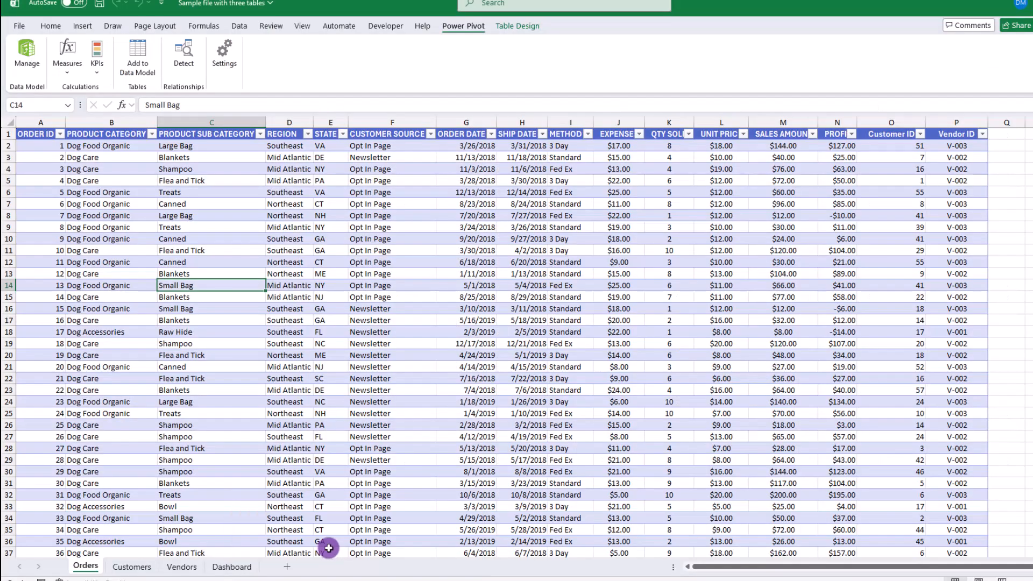
click(134, 564)
click(183, 568)
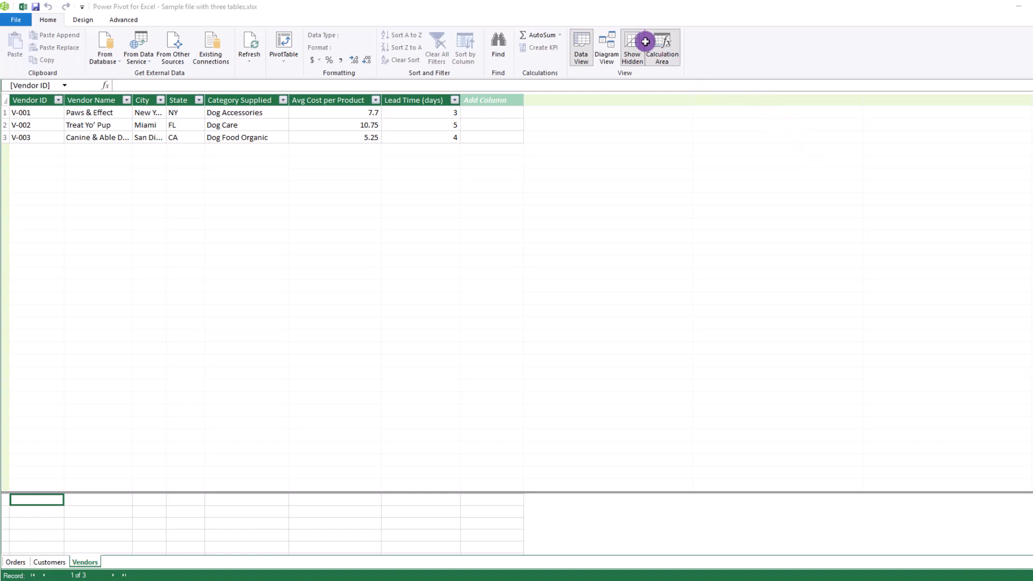
- In the diagram view, relate Customers to Orders through Customer ID and Vendors to Orders through Vendor ID
click(585, 9)
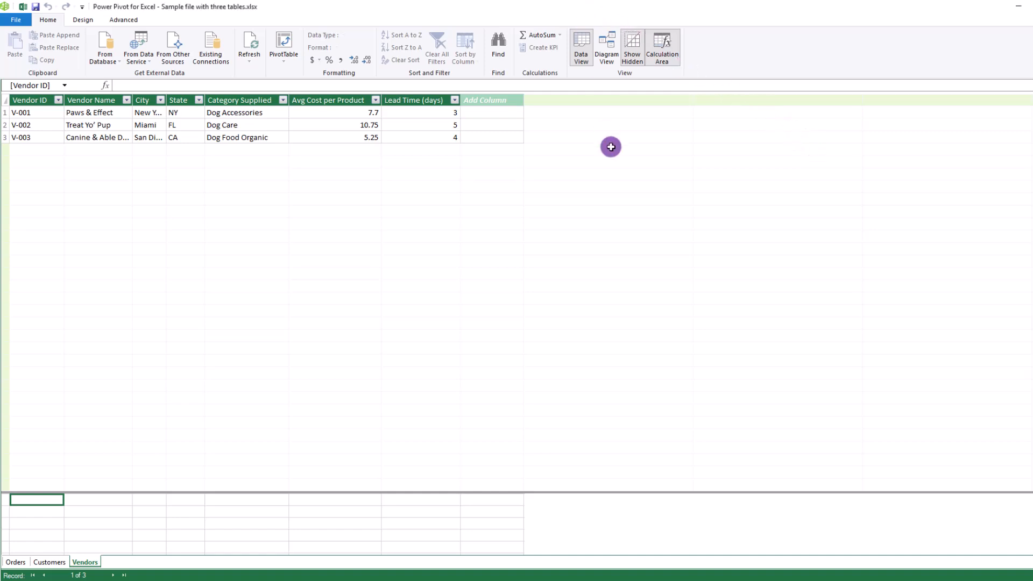
click(606, 47)
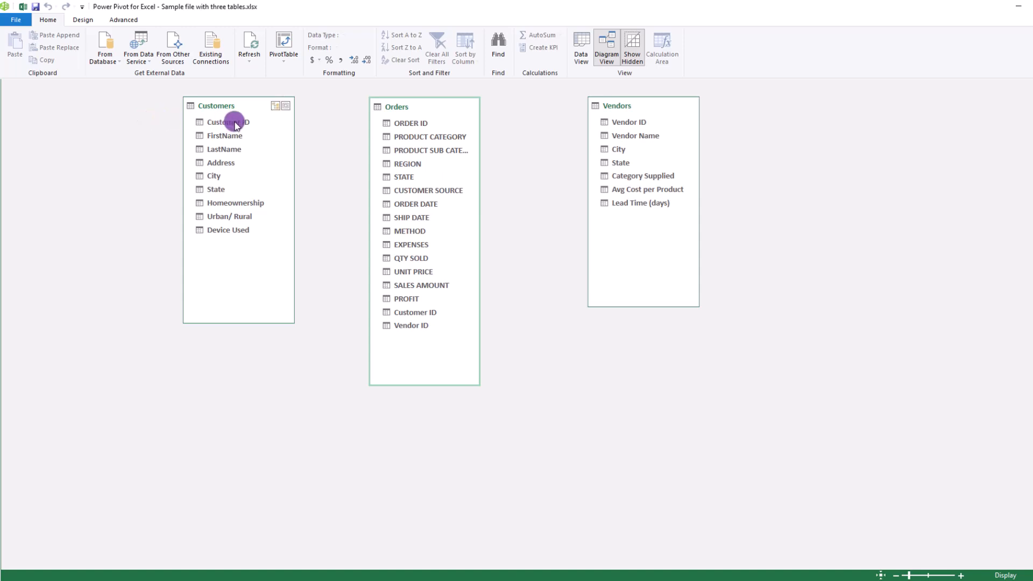
drag(236, 124, 403, 314)
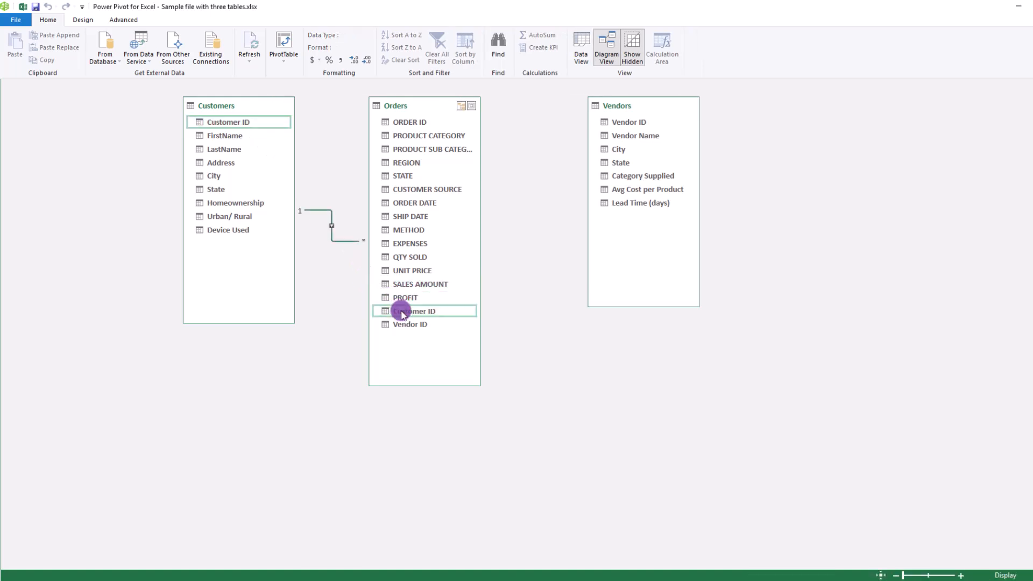
drag(627, 121, 420, 326)
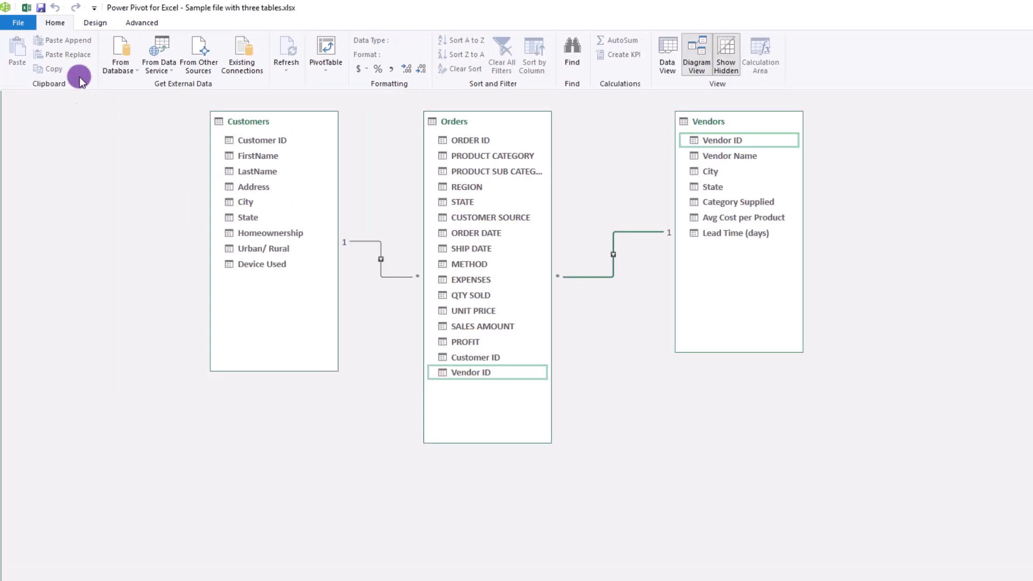
- Save the workbook and create a PivotTable from the data model on a new worksheet
click(41, 9)
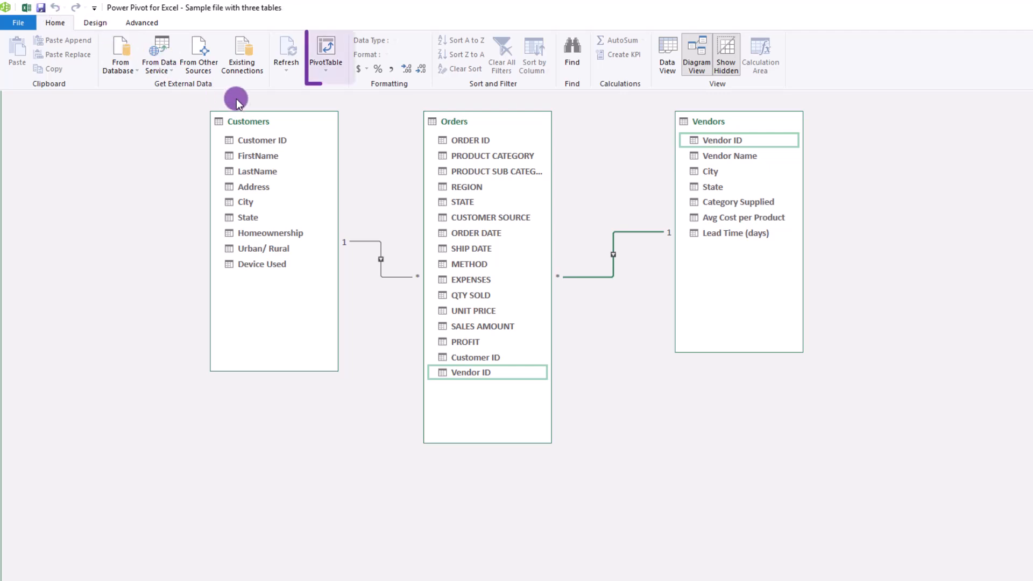
click(326, 71)
click(243, 102)
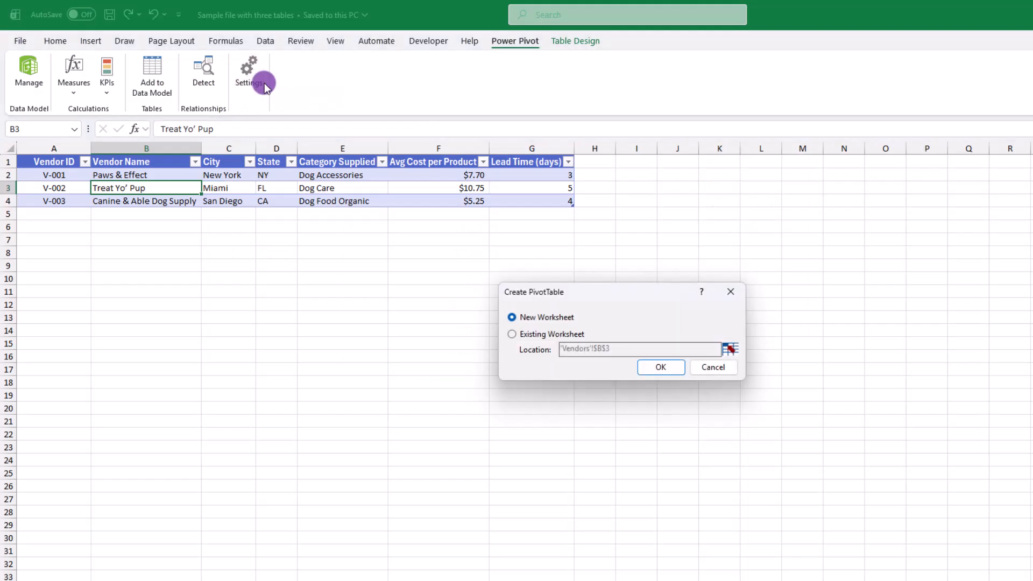
click(660, 367)
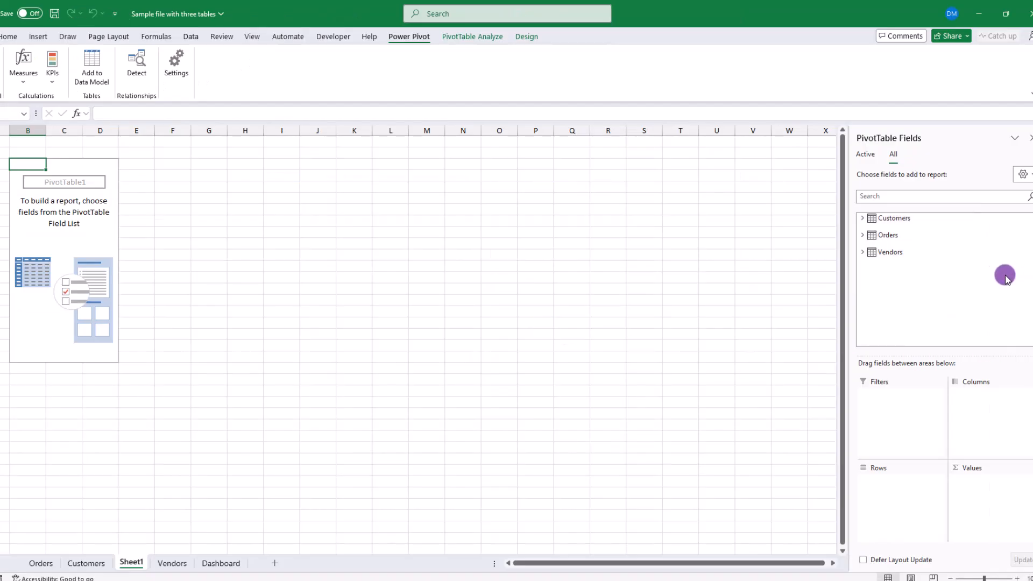
- Add the Device Used field from the Customers table to the PivotTable rows
click(862, 218)
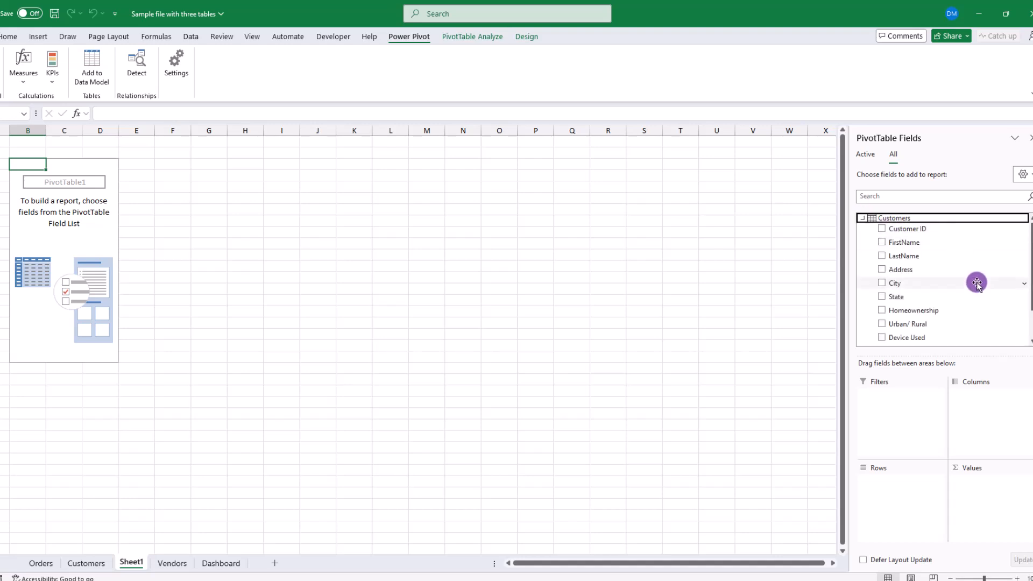
scroll(976, 282, down, 1)
drag(907, 301, 909, 481)
- Add the PROFIT field from the Orders table to the PivotTable values
click(864, 320)
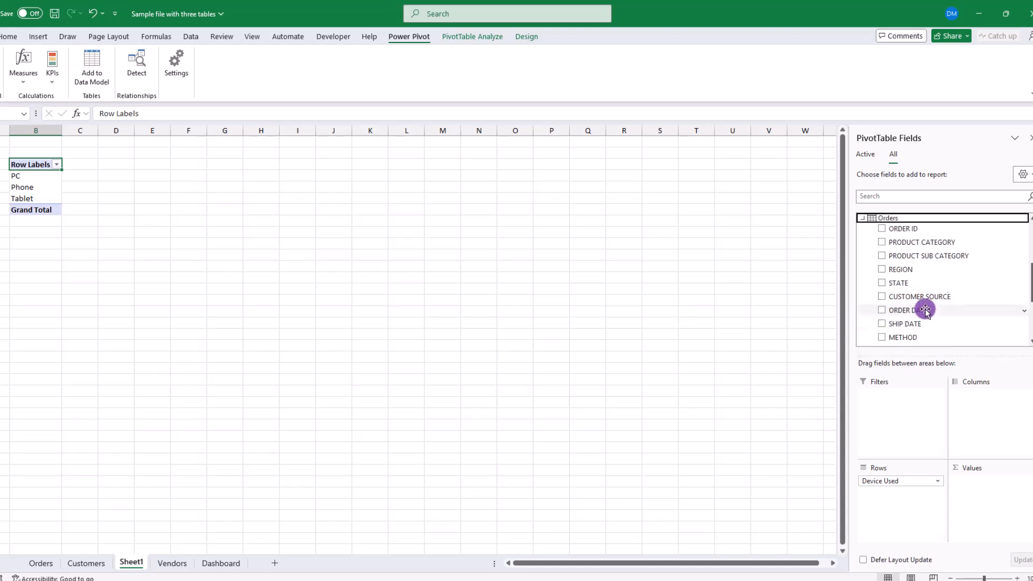
scroll(987, 297, down, 3)
drag(904, 328, 993, 492)
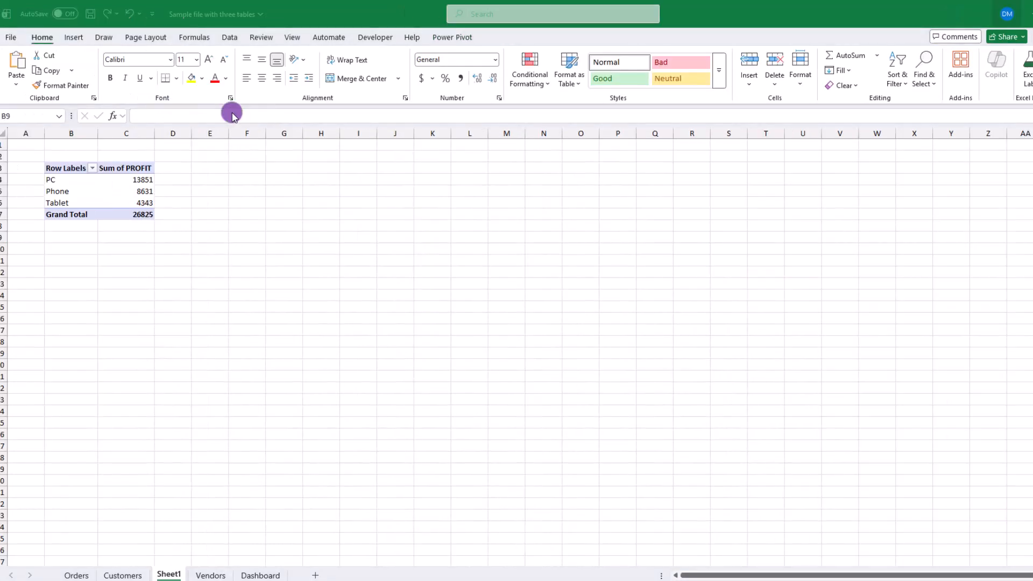
- Insert a second PivotTable from the data model at cell B9 of Sheet1
click(80, 240)
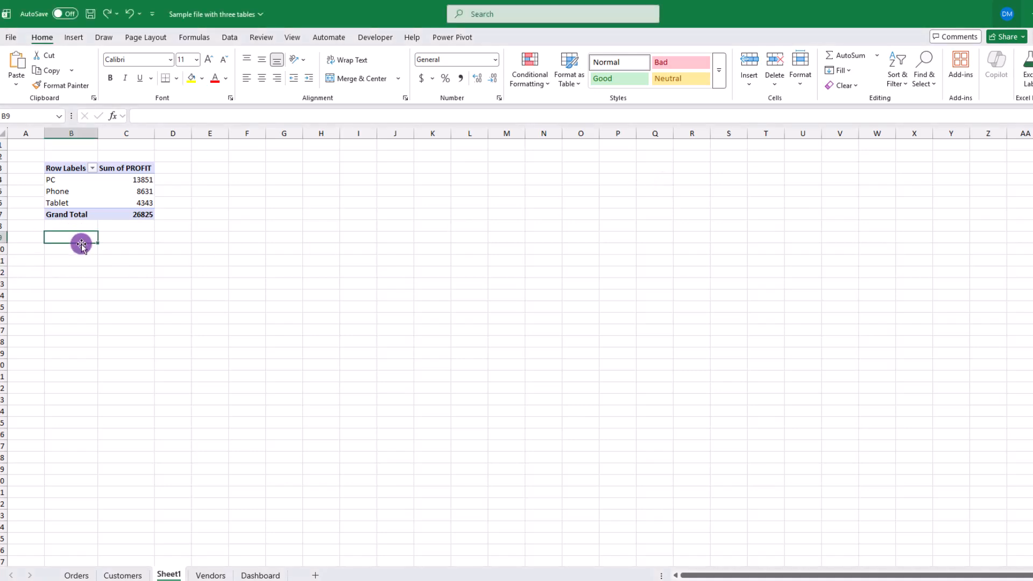
click(74, 39)
click(20, 77)
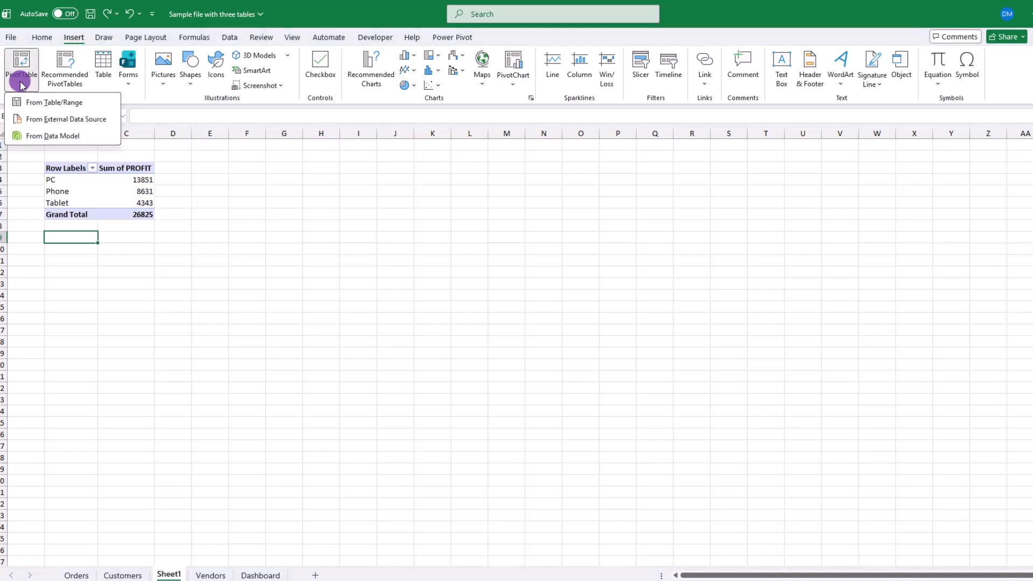
click(33, 137)
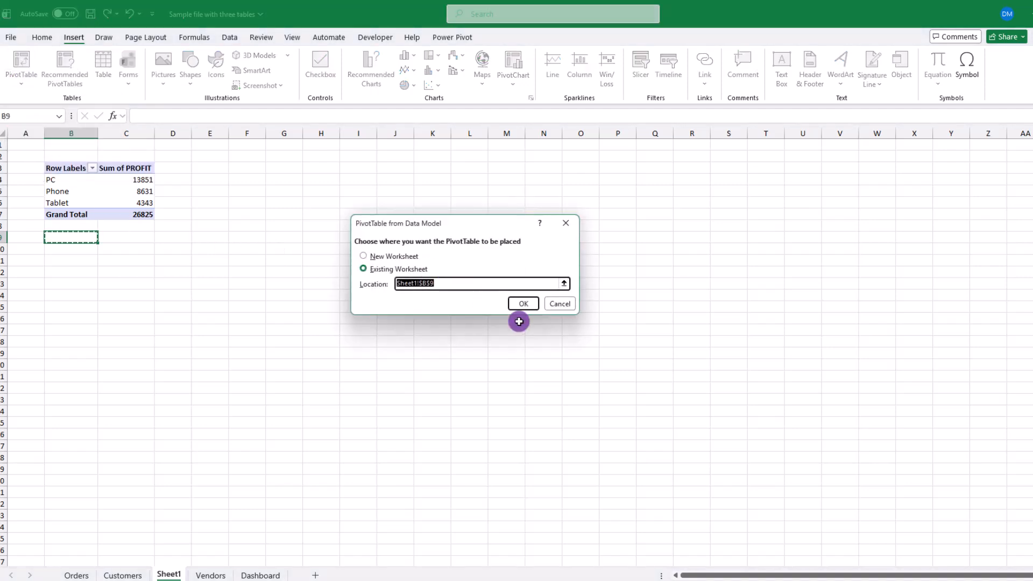
click(523, 305)
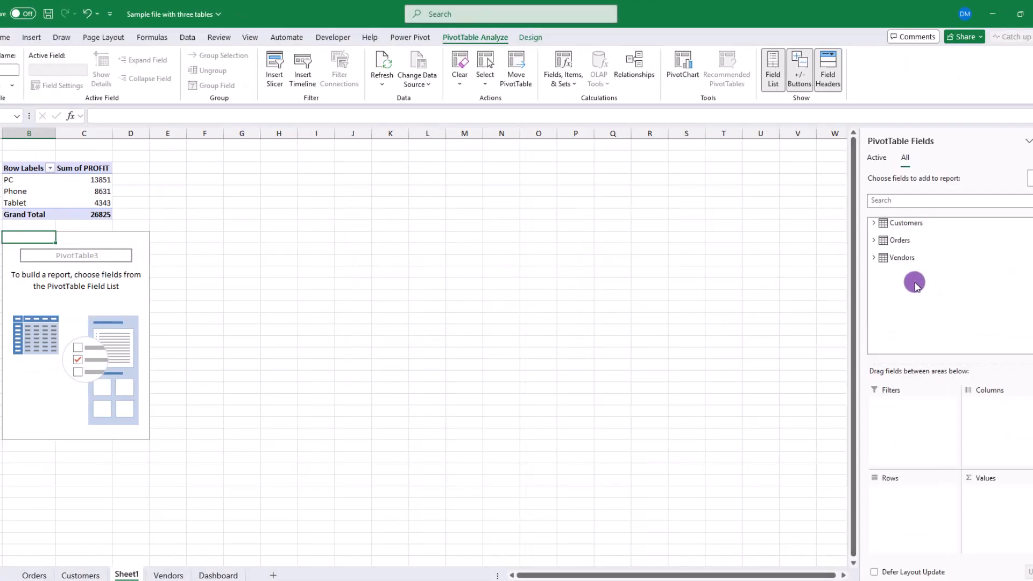
- Add Vendor Name to the new PivotTable's rows, and Avg Cost per Product from Vendors and QTY SOLD from Orders to its values
click(875, 258)
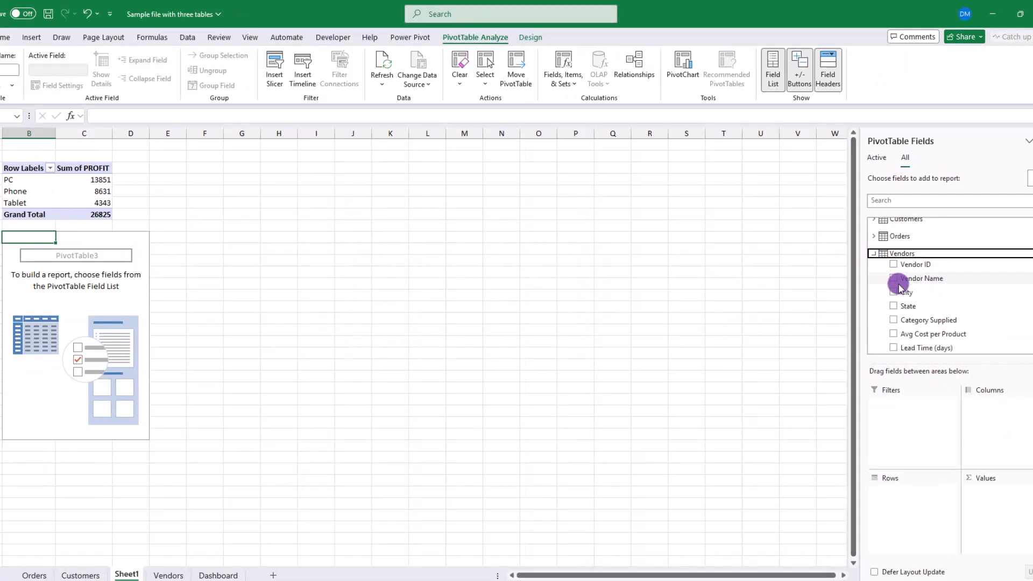
drag(922, 279, 924, 491)
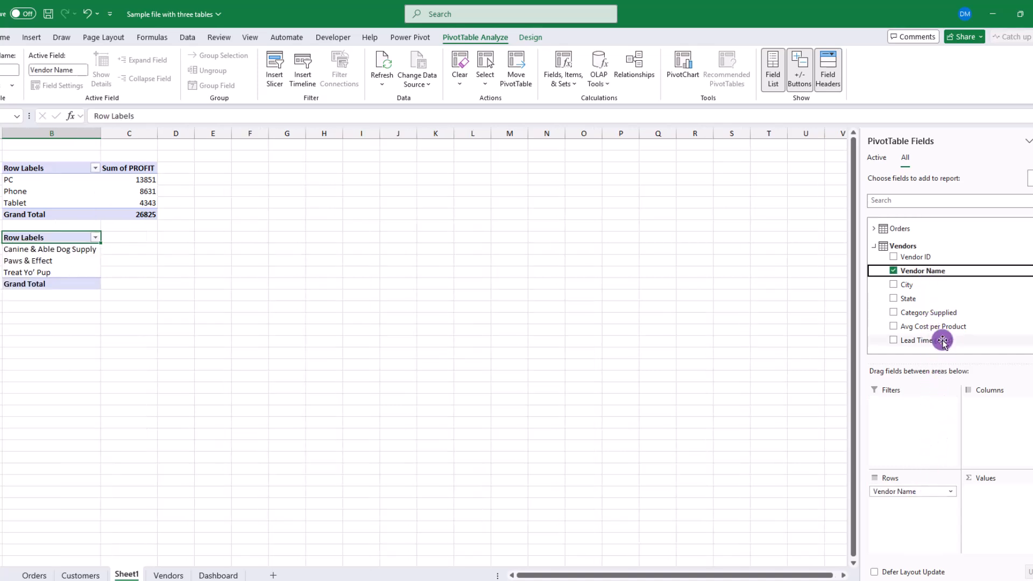
drag(919, 326, 1007, 492)
click(875, 231)
scroll(957, 306, down, 3)
drag(920, 345, 1015, 490)
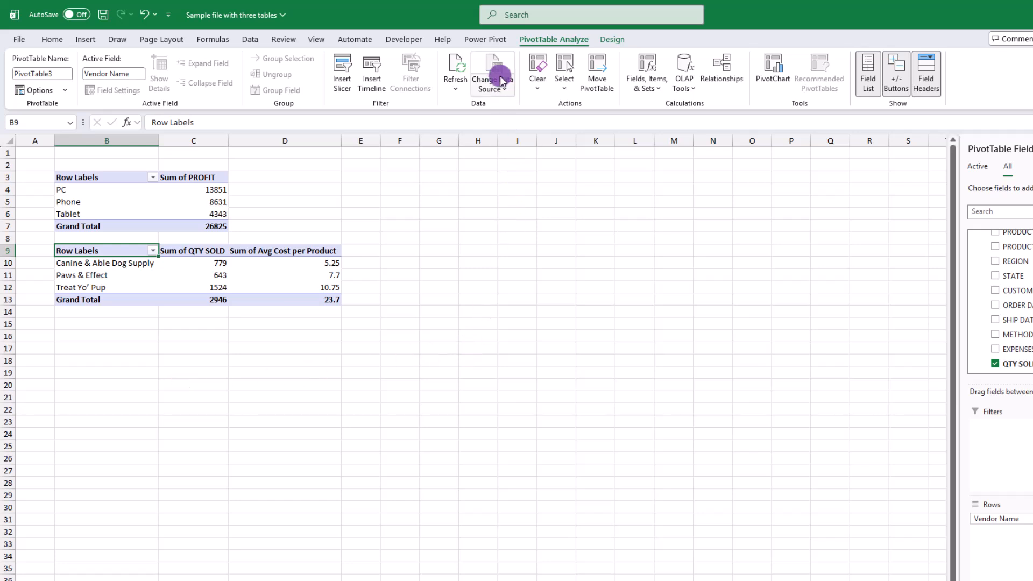
- Create a new measure in the Orders table and name it Units Per Dollar Cost
click(489, 36)
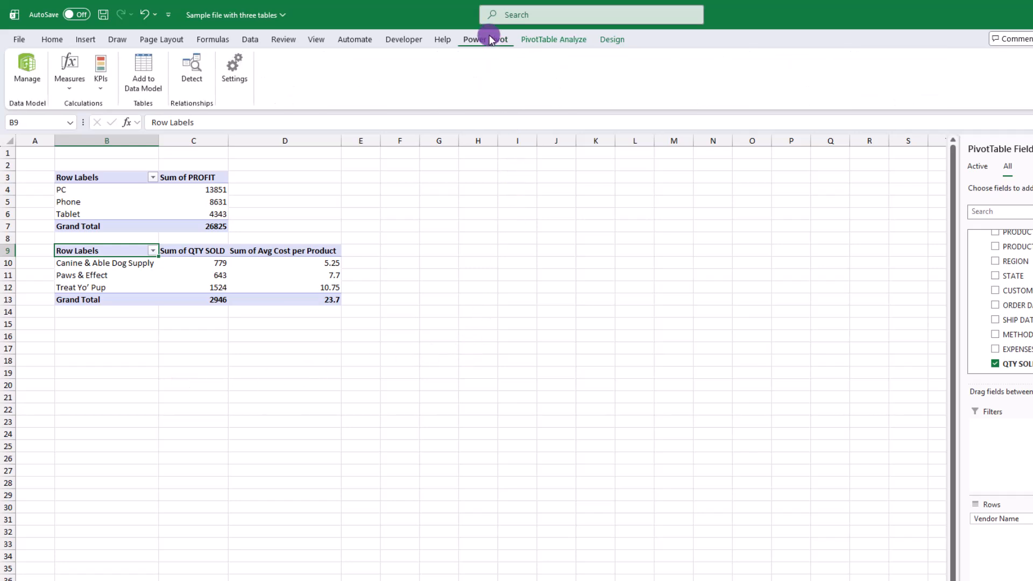
click(70, 88)
click(81, 107)
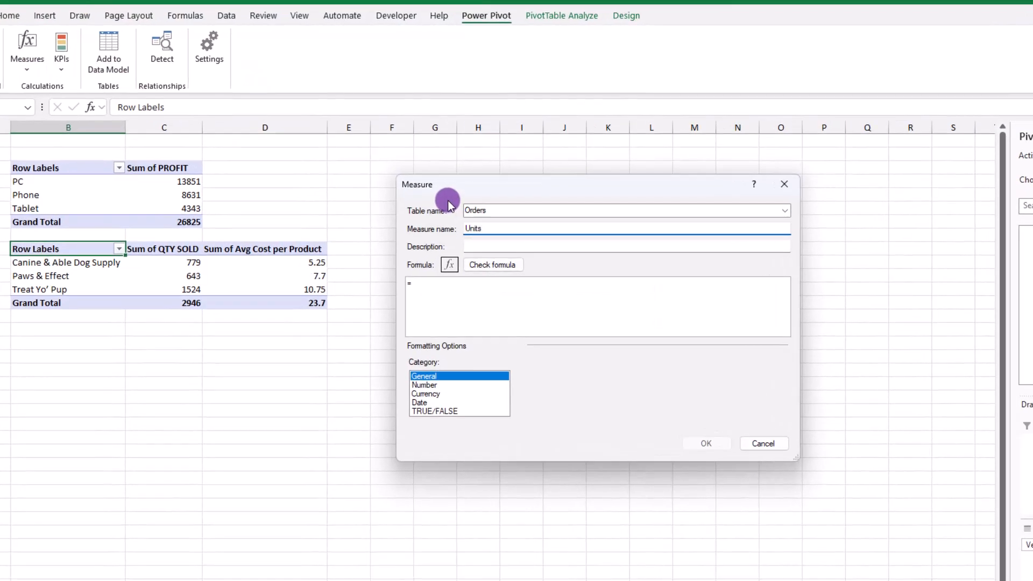
text(Units Per DOlla)
key(BackSpace)
key(BackSpace)
key(BackSpace)
key(BackSpace)
key(BackSpace)
text(Dollar Cost)
- Enter the measure formula =DIVIDE([Sum of QTY SOLD],AVERAGE(Vendors[Avg Cost per Product])) and check it for errors
click(709, 328)
text(DIVIDE()
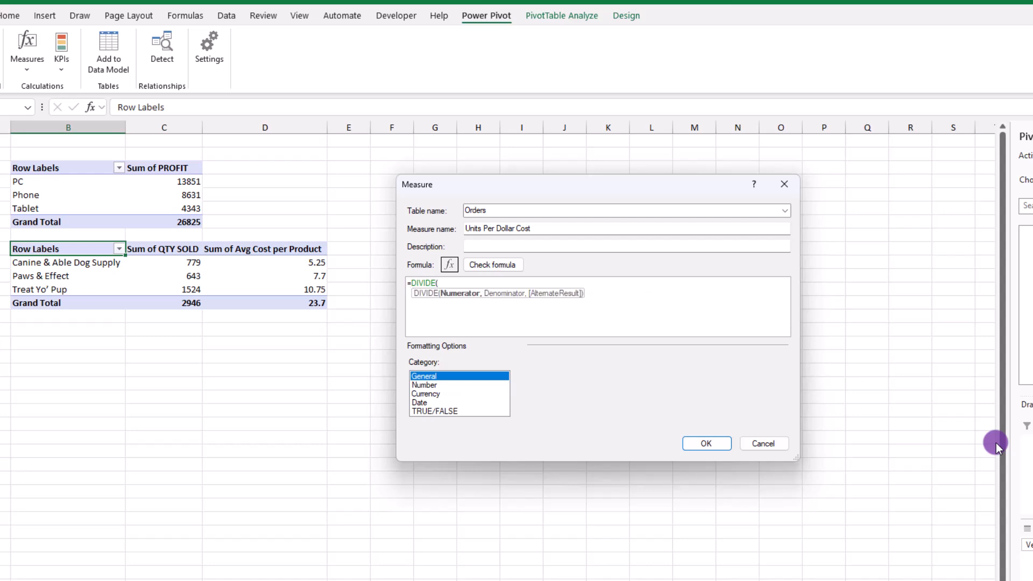
text(sum)
double_click(505, 343)
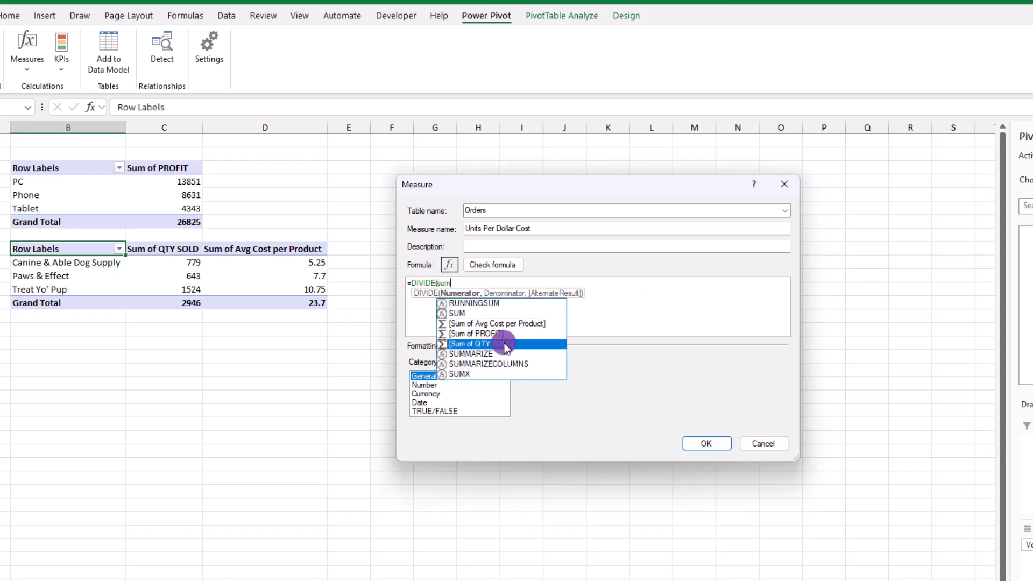
text(,AVERAGE(vendors)
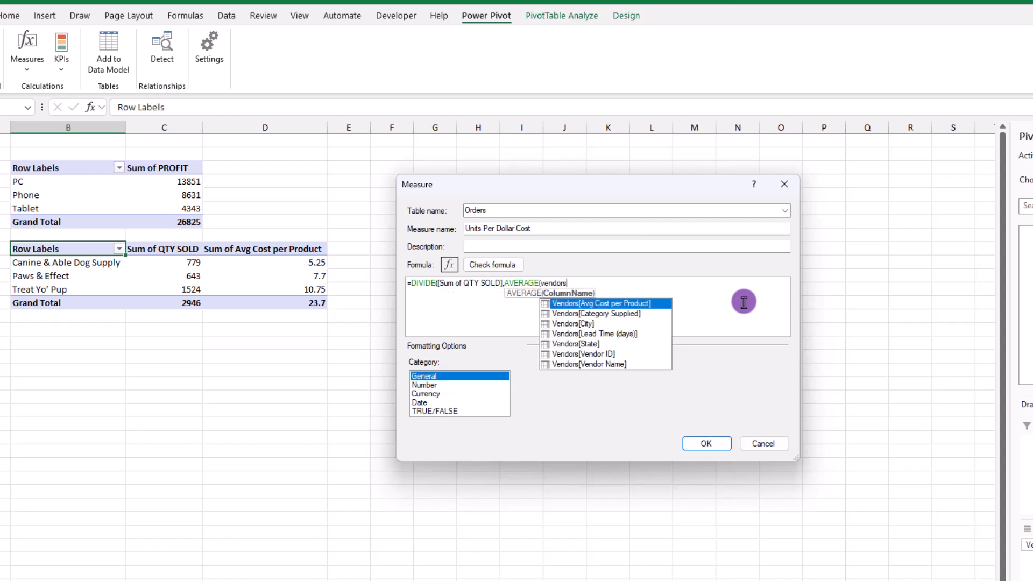
key(Tab)
text())
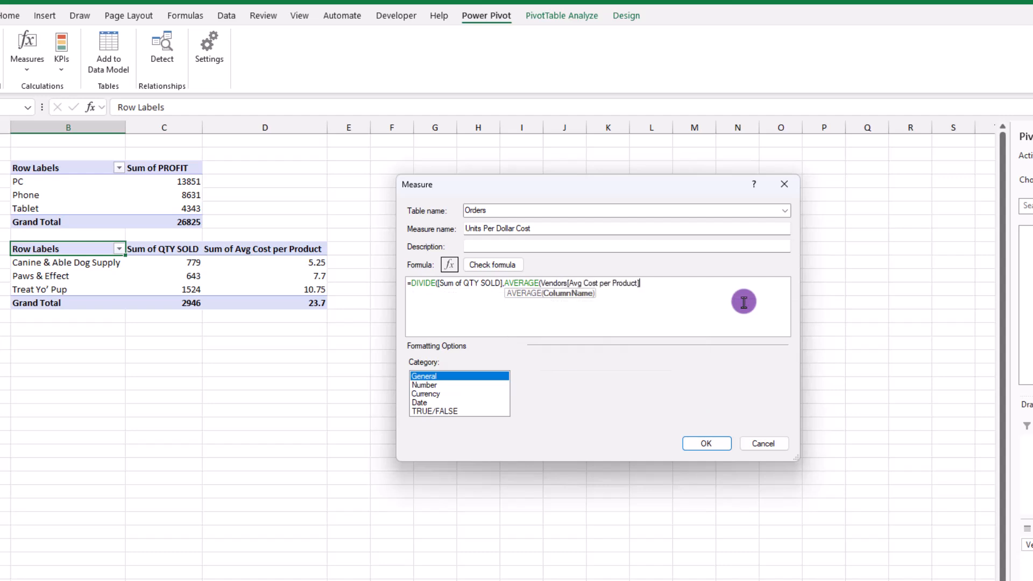
text())
click(500, 265)
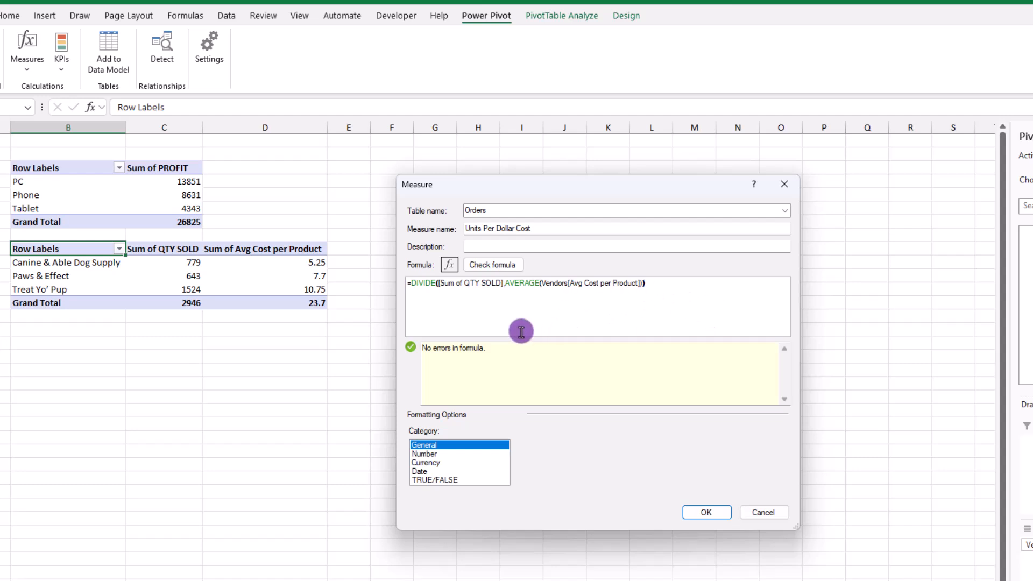
- Format the measure as Currency and add it to the PivotTable
click(433, 463)
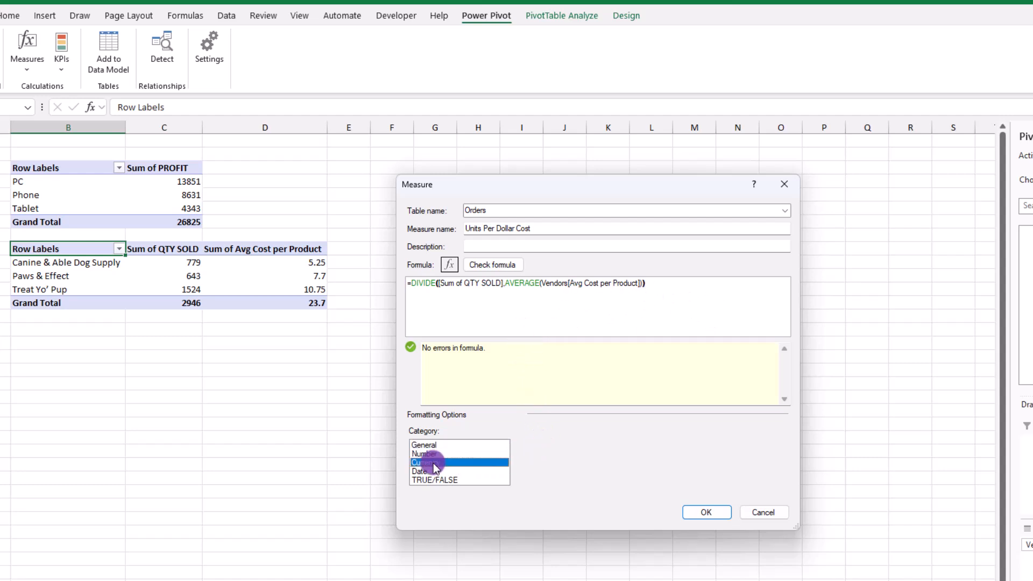
click(707, 512)
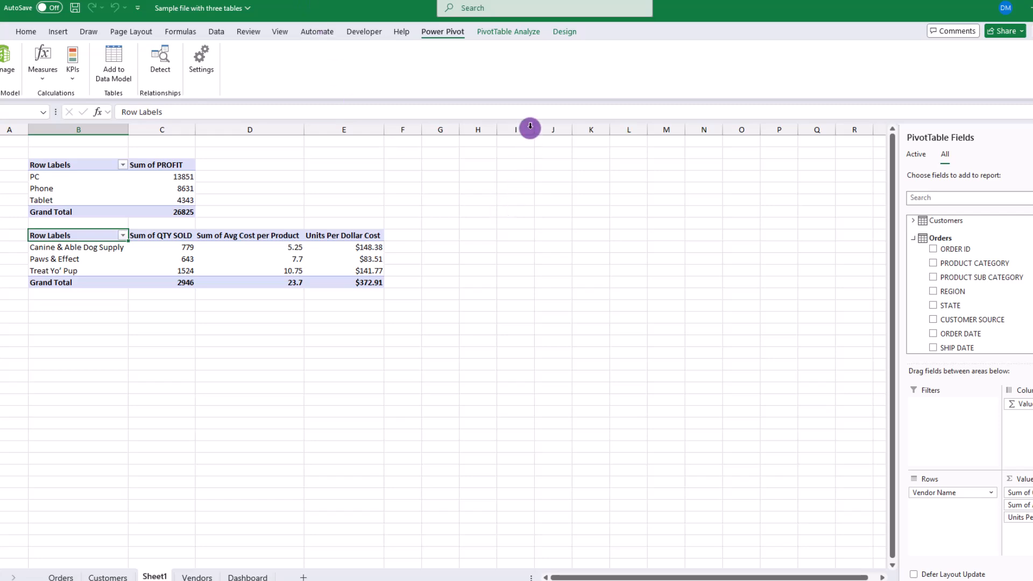
- Show the PivotTable analysis commands for the vendor PivotTable
click(518, 34)
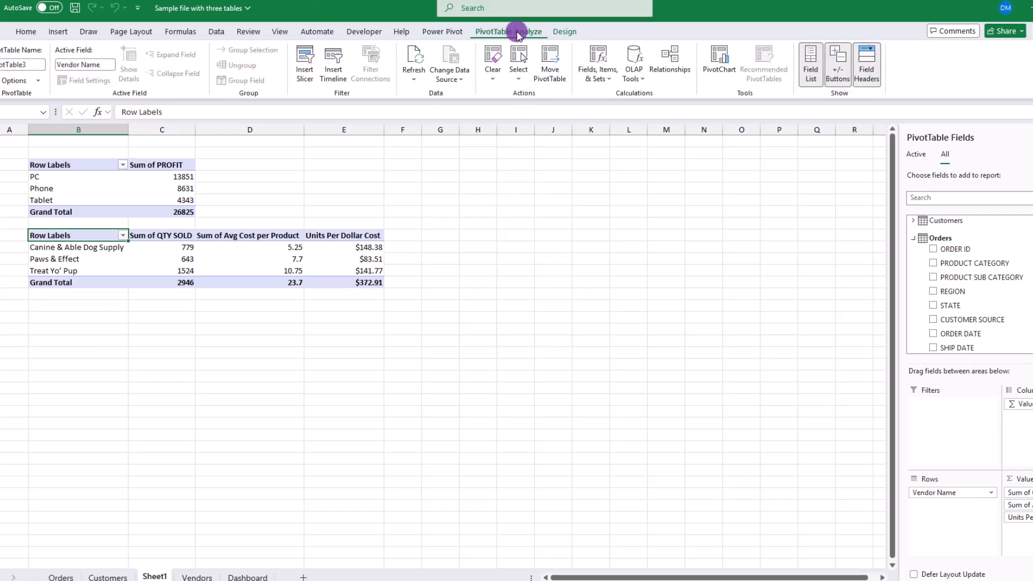